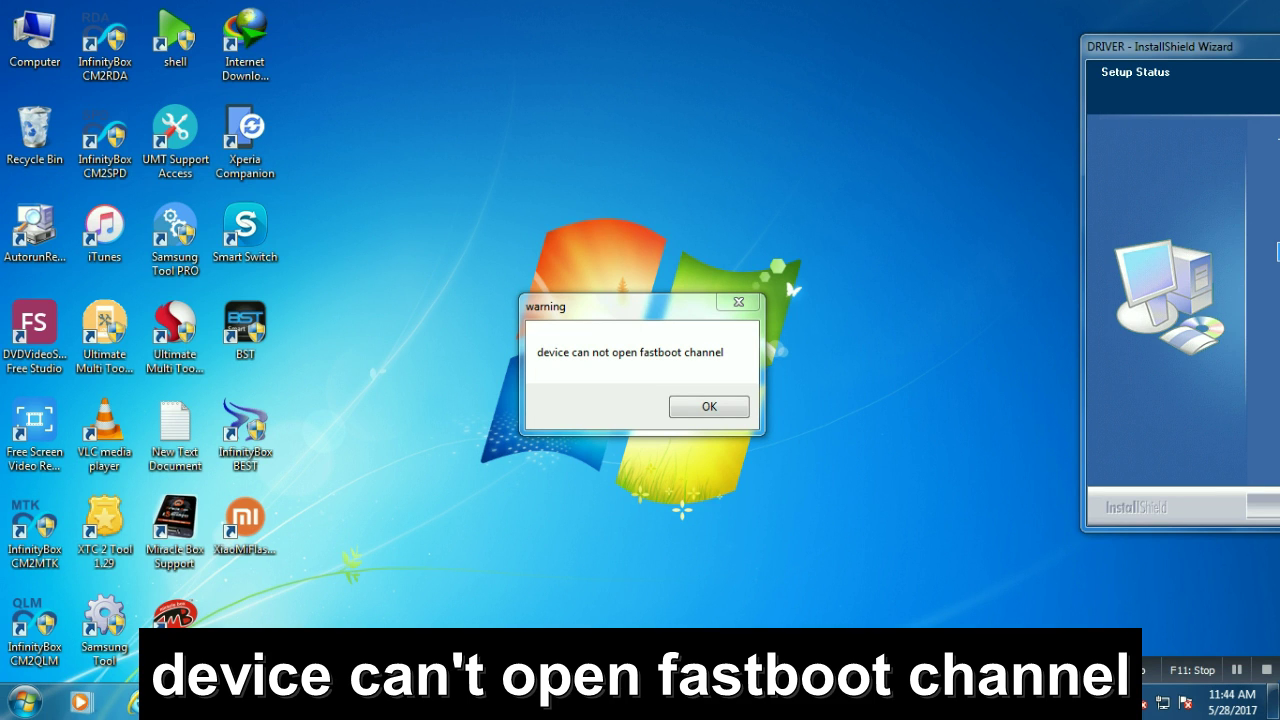
- Navigate from the Coolpad folder through the Coolpad Dazen firmware folders into the Driver folder
key(ctrl+shift+Escape)
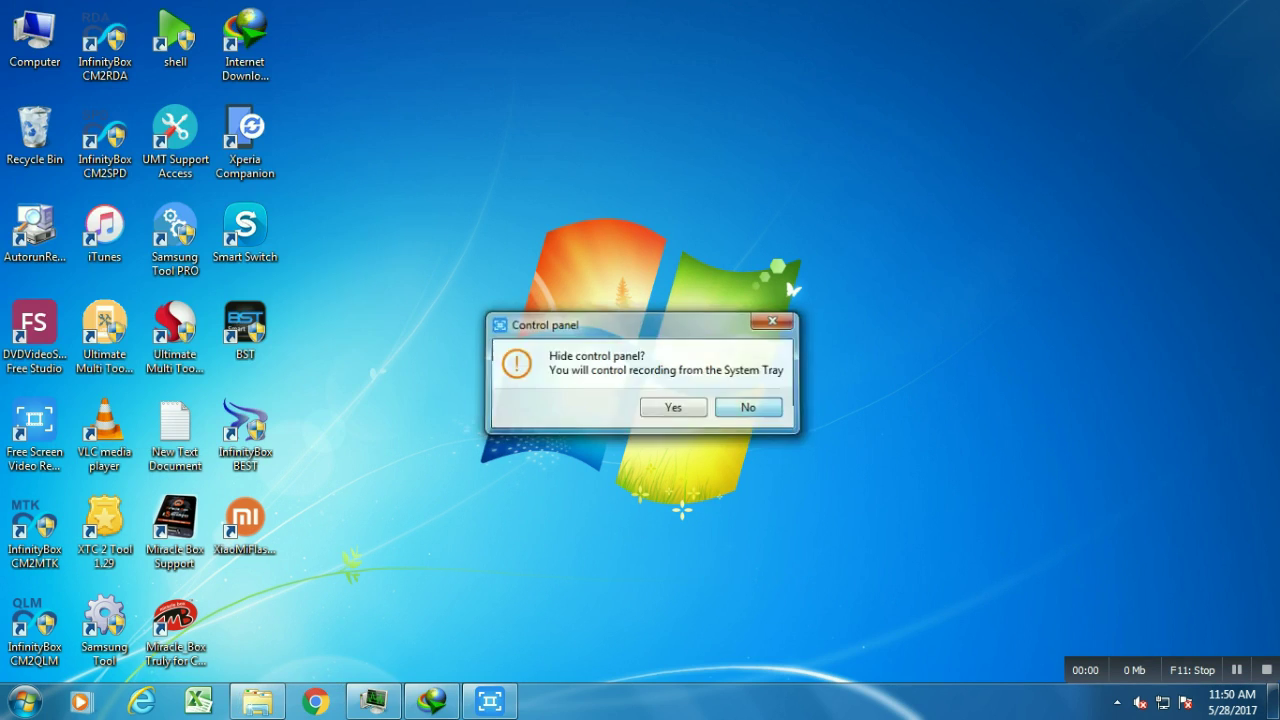
click(257, 702)
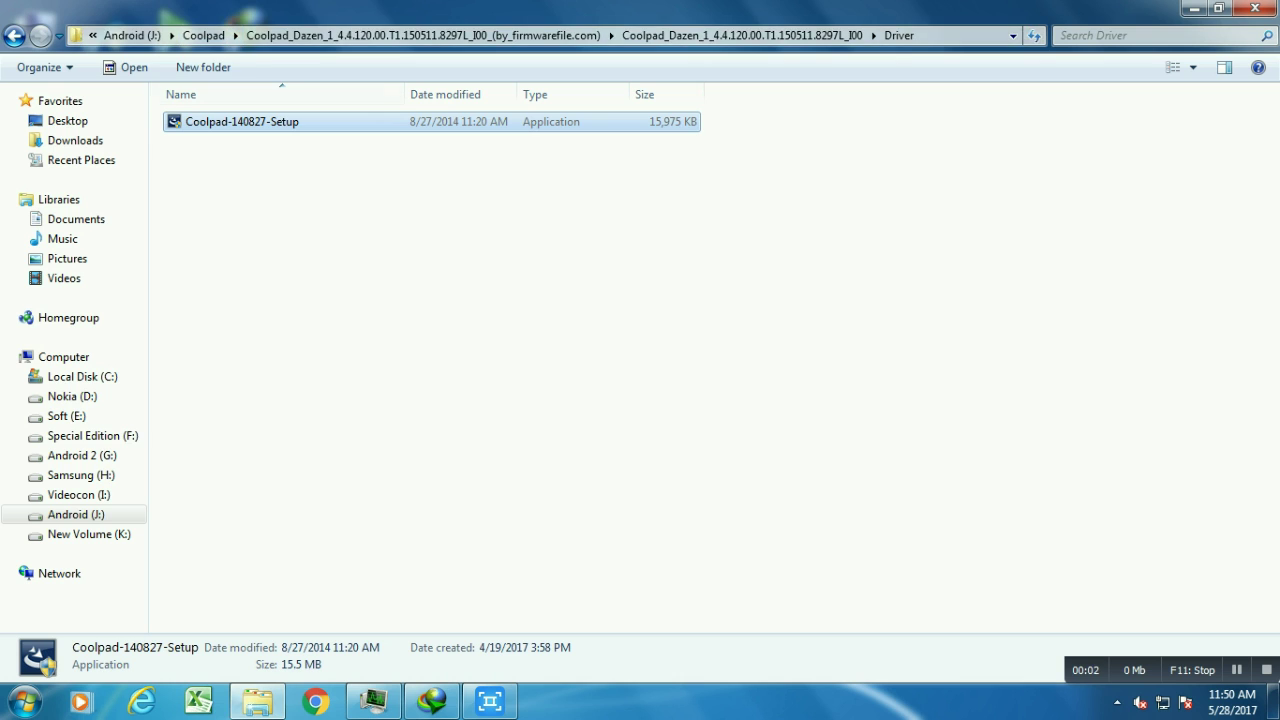
click(204, 35)
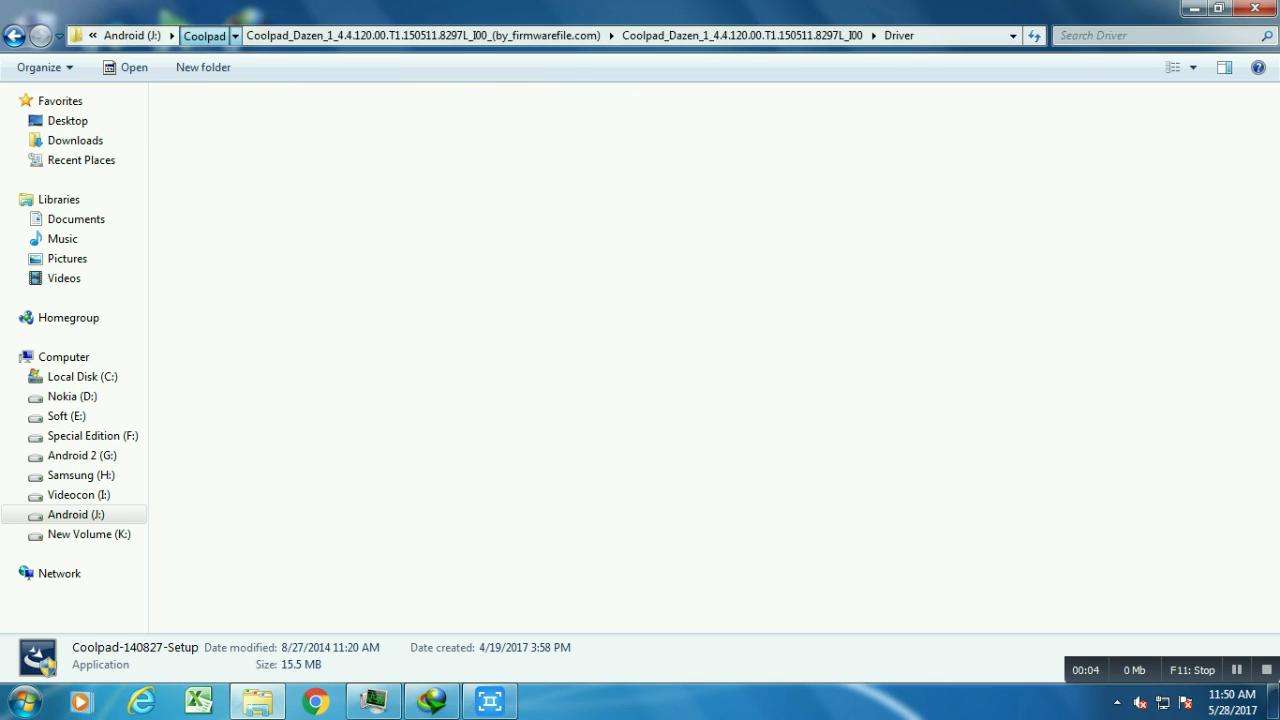
double_click(250, 121)
double_click(250, 121)
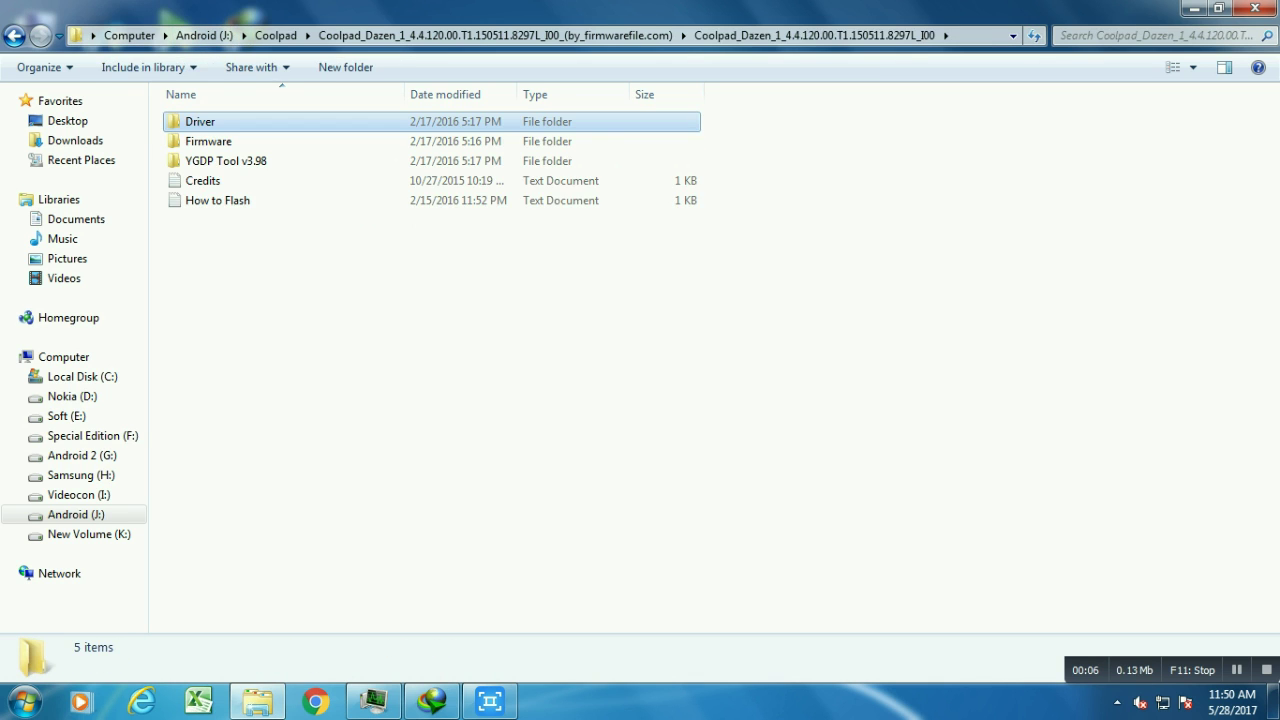
double_click(250, 121)
- Start the Coolpad-140827-Setup driver installer and minimize Explorer while it extracts
click(250, 121)
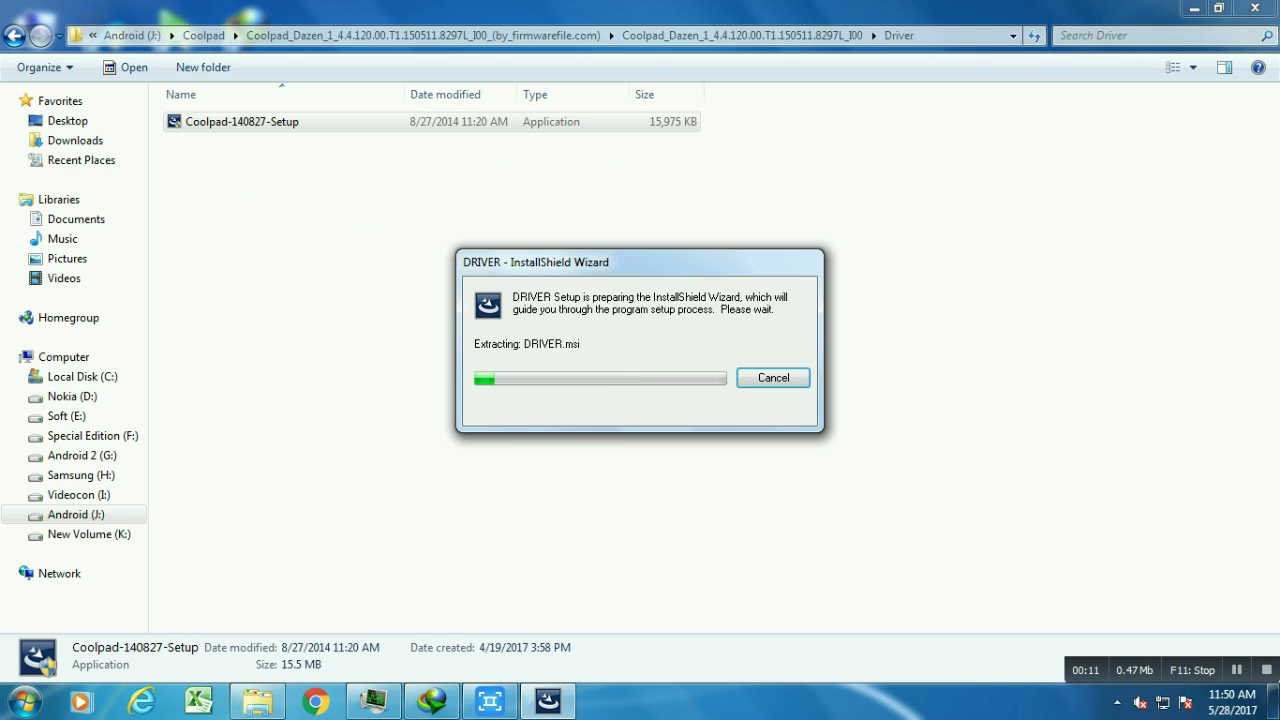
click(1192, 8)
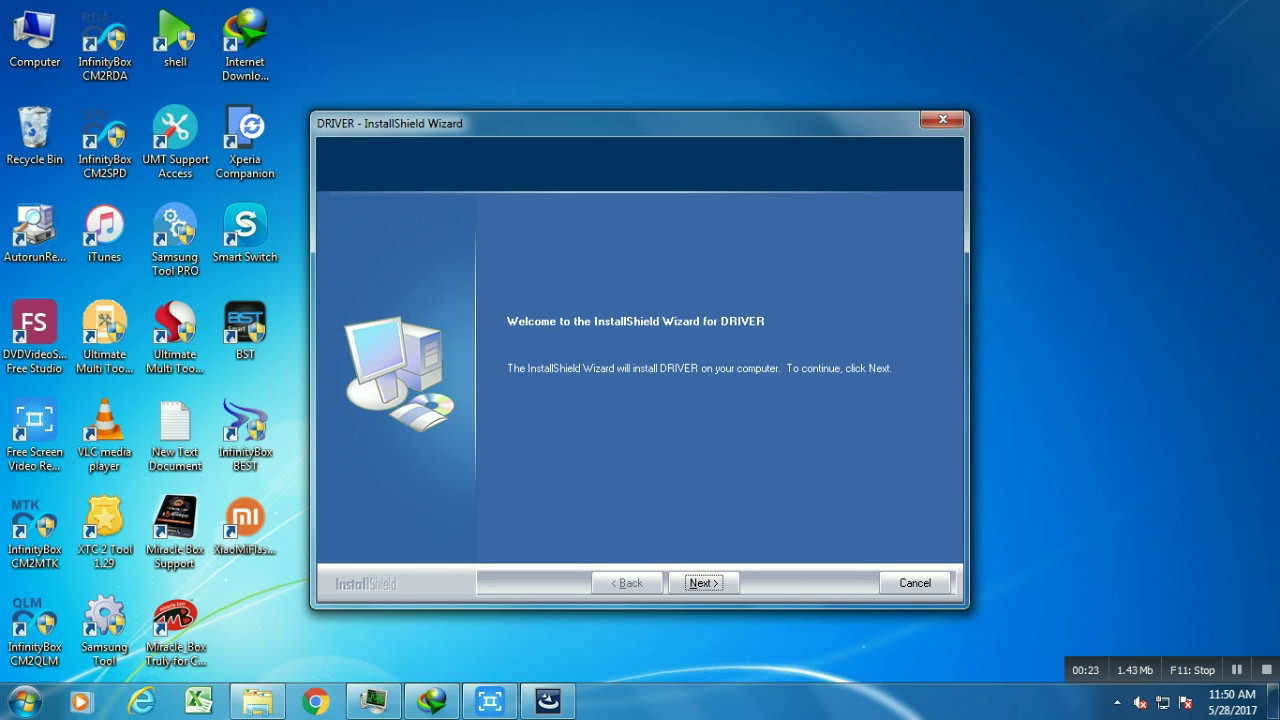
- Pass the welcome page and enter 'ghgjh' as the company name on Customer Information
key(Return)
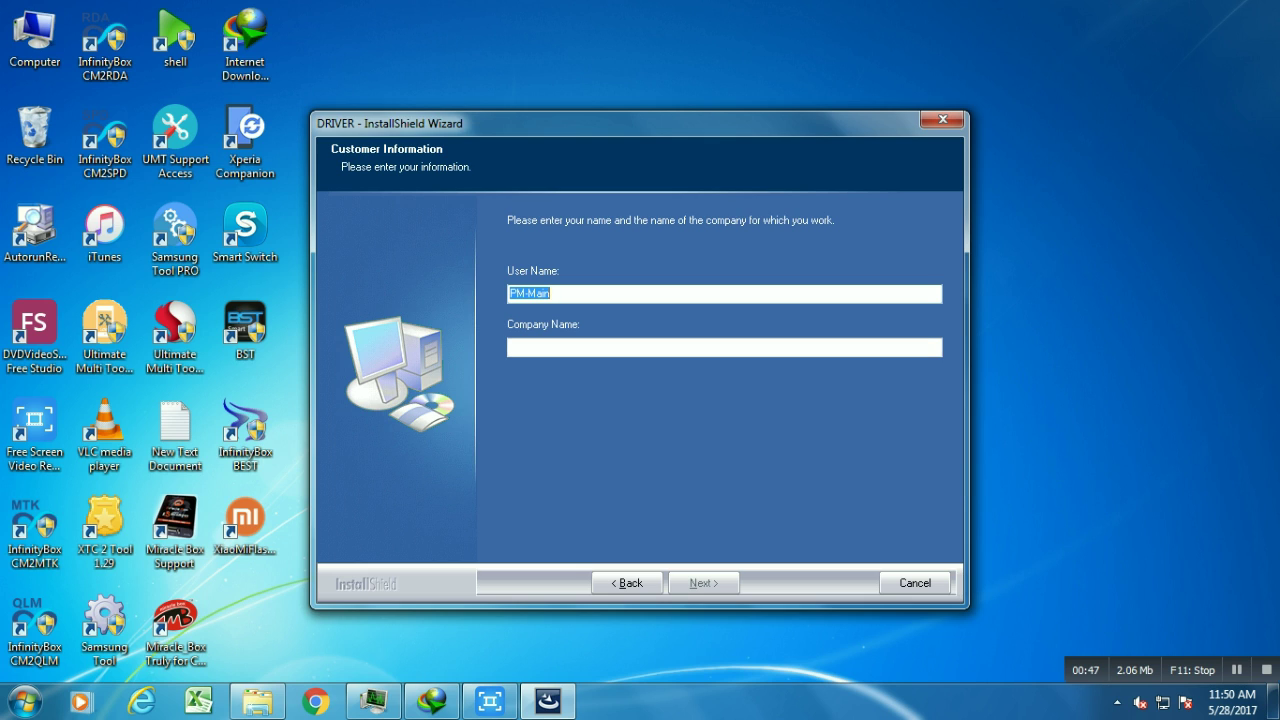
click(509, 347)
text(ghgjh)
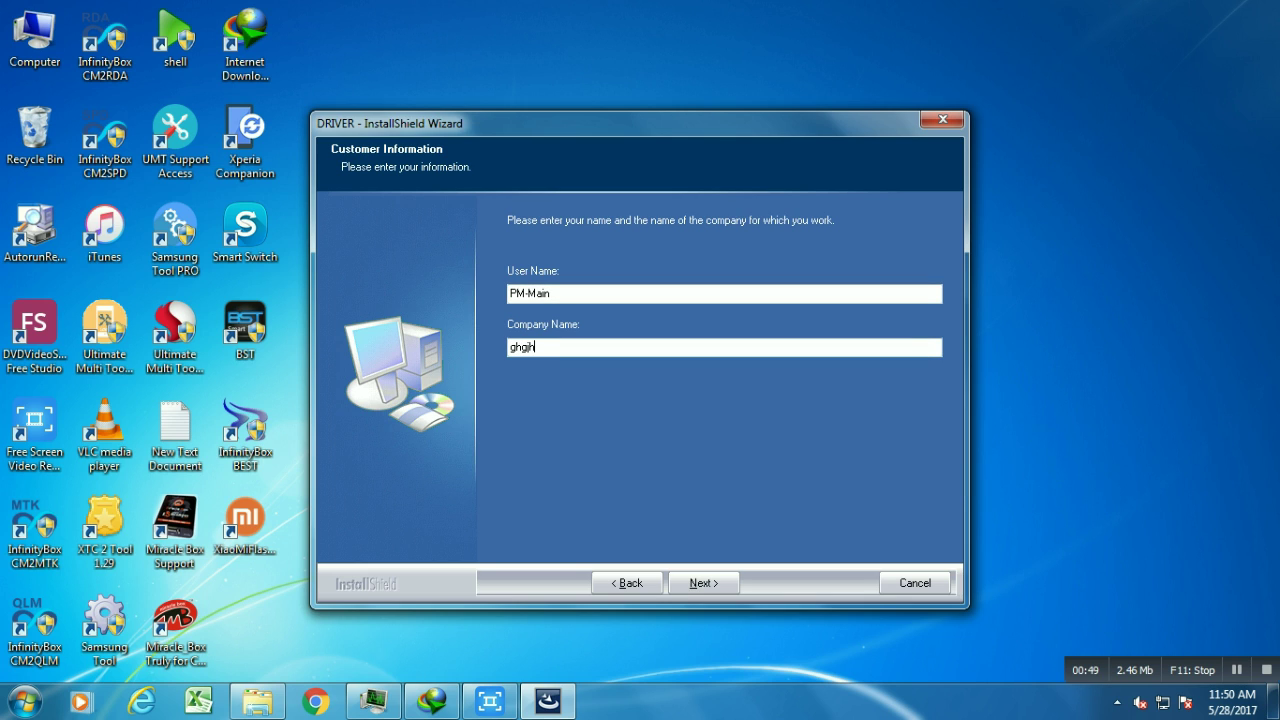
key(Return)
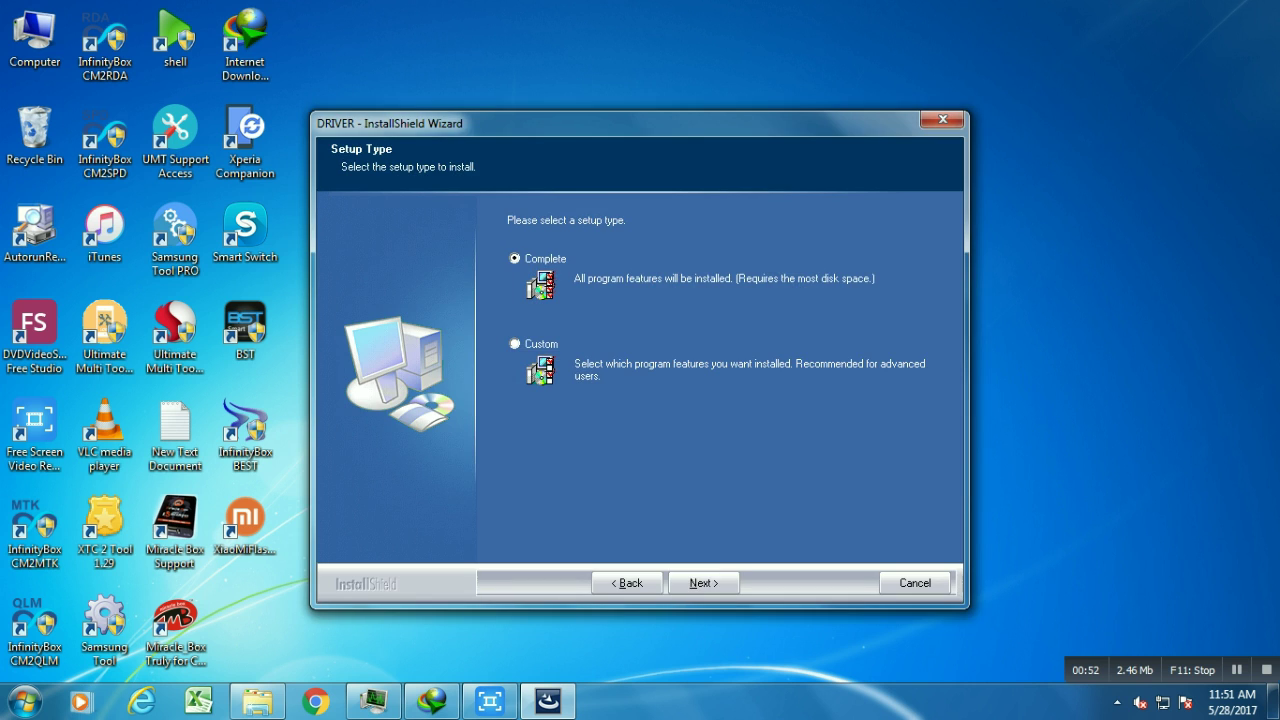
- Accept the Complete setup type and install DRIVER until the wizard confirms success
key(Return)
key(Return)
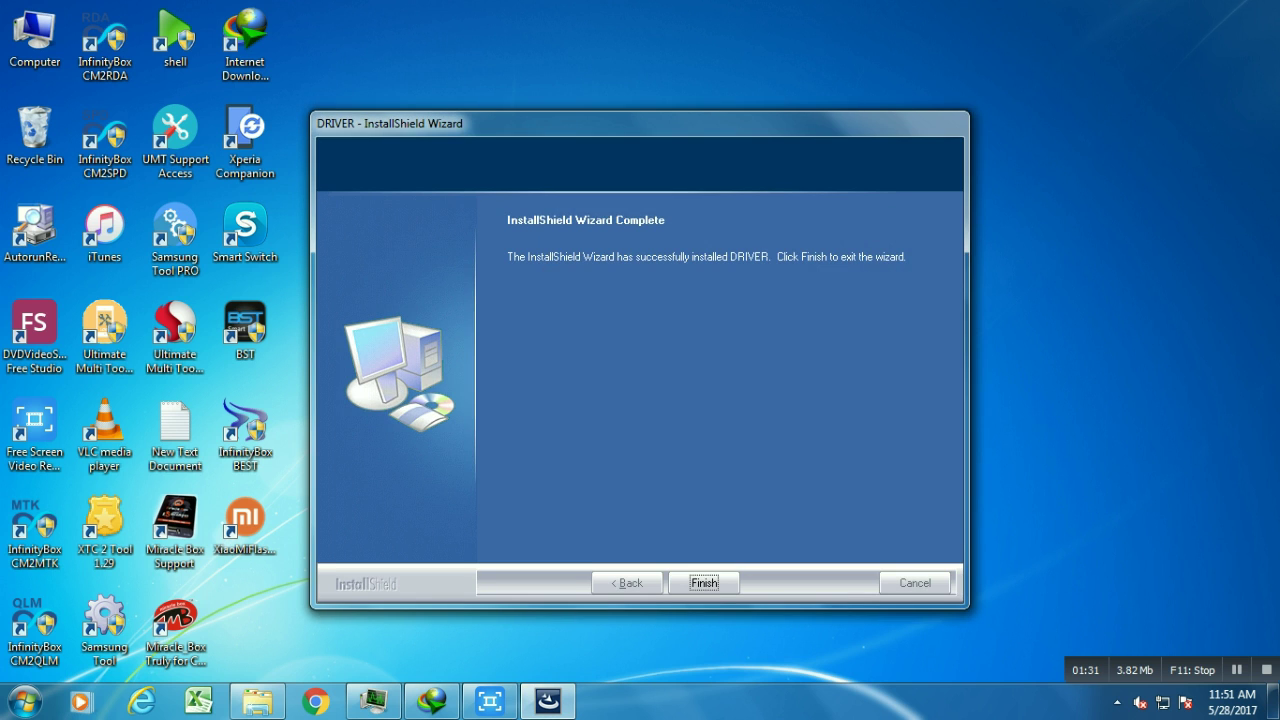
- Finish the driver installer and open Computer Management from the Start menu's Computer entry
key(Return)
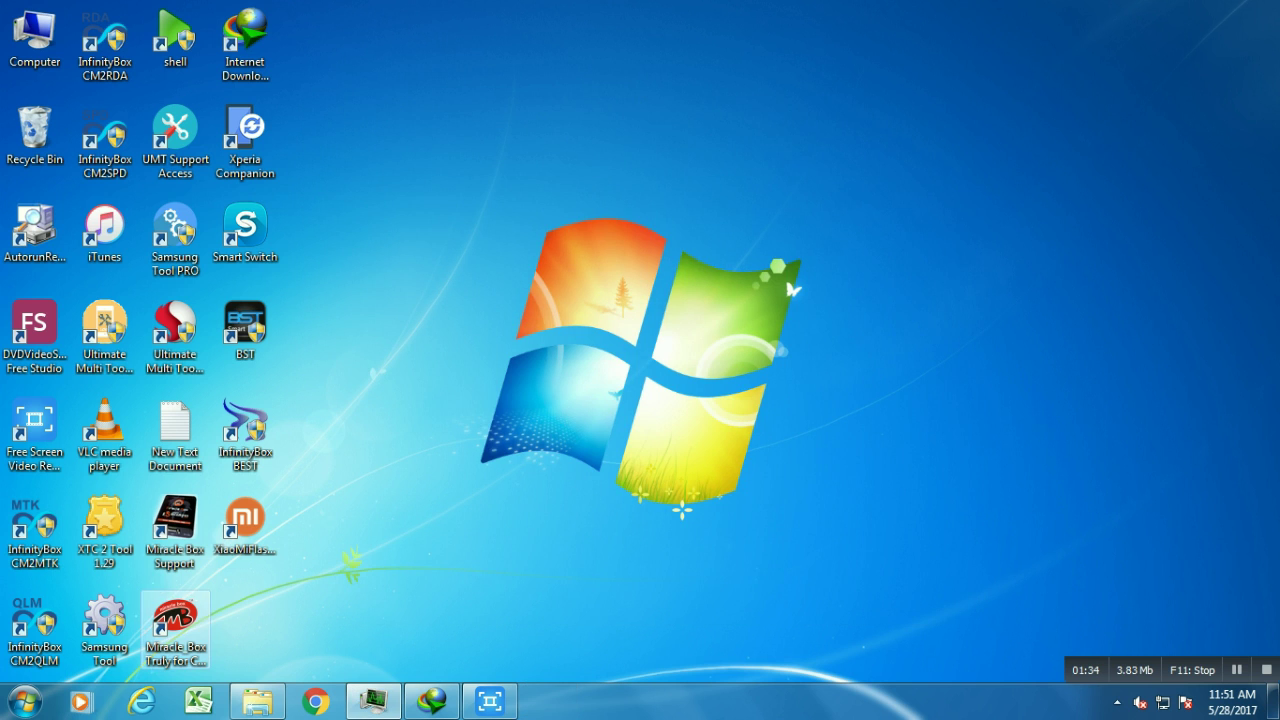
key(super)
key(shift+F10)
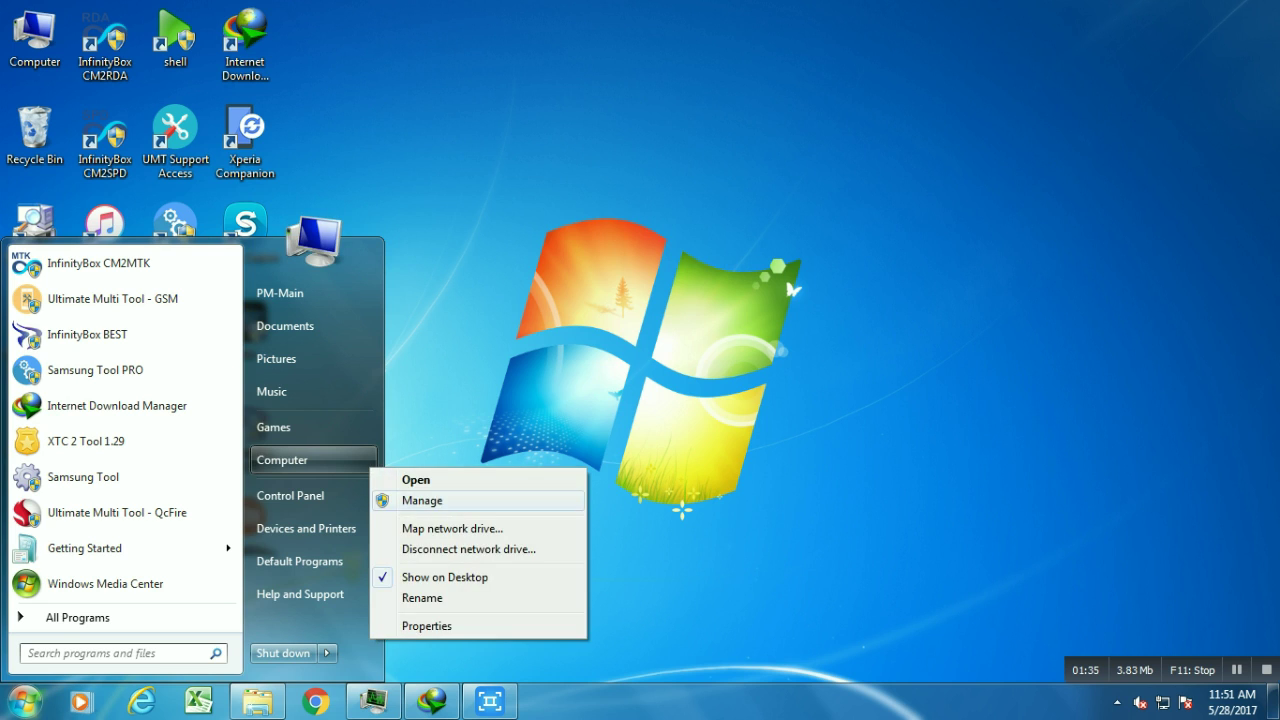
key(Escape)
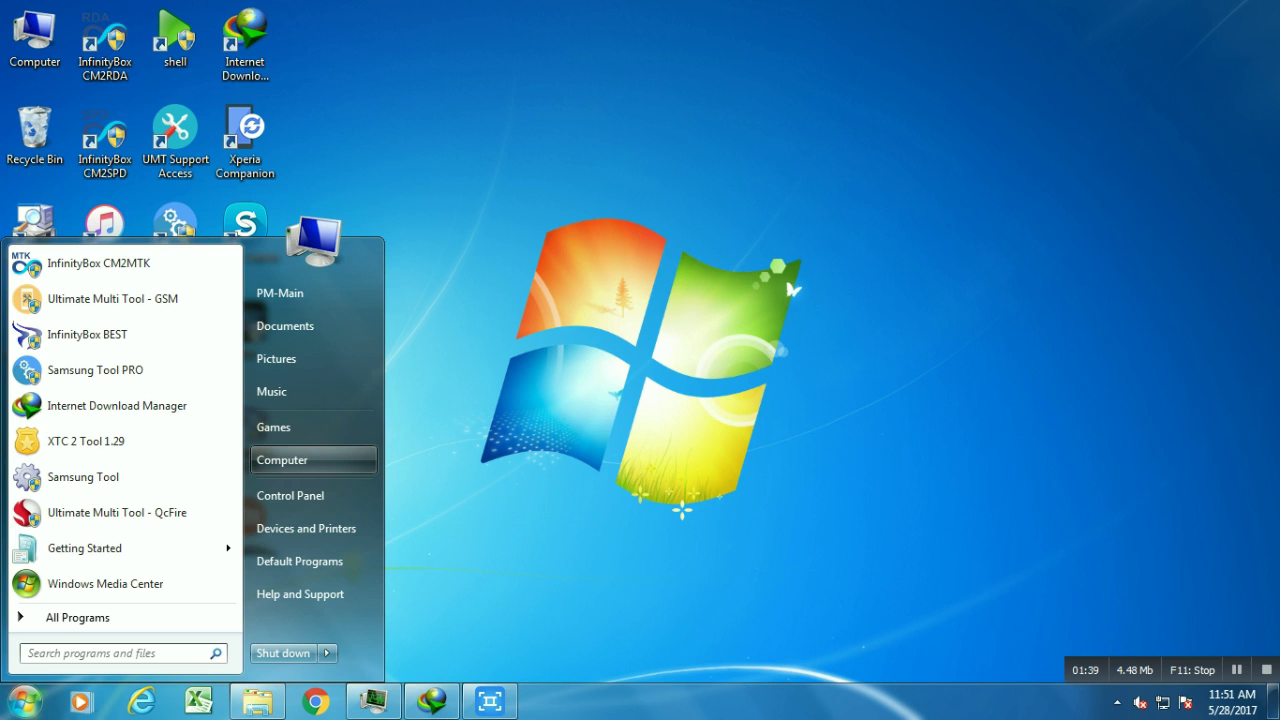
right_click(300, 460)
click(340, 490)
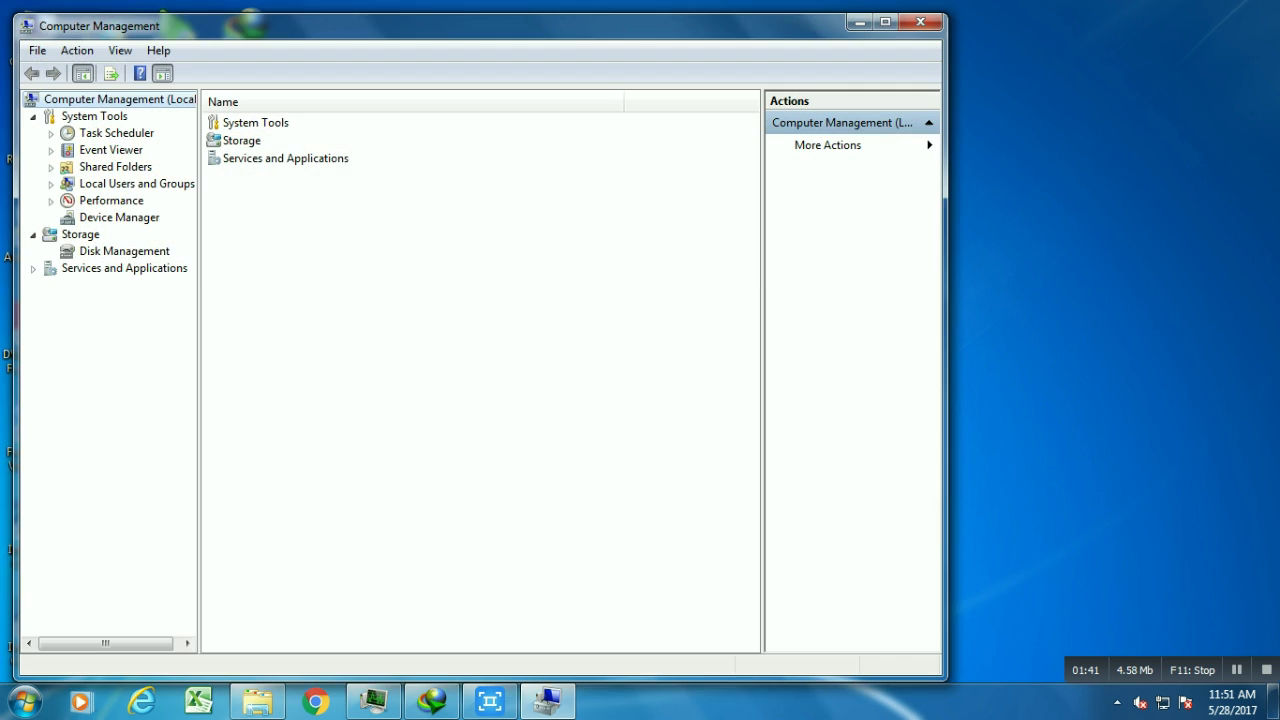
- In Device Manager, expand SAMSUNG Android Phone to find Coolpad Android Bootloader Interface, then minimize
click(119, 217)
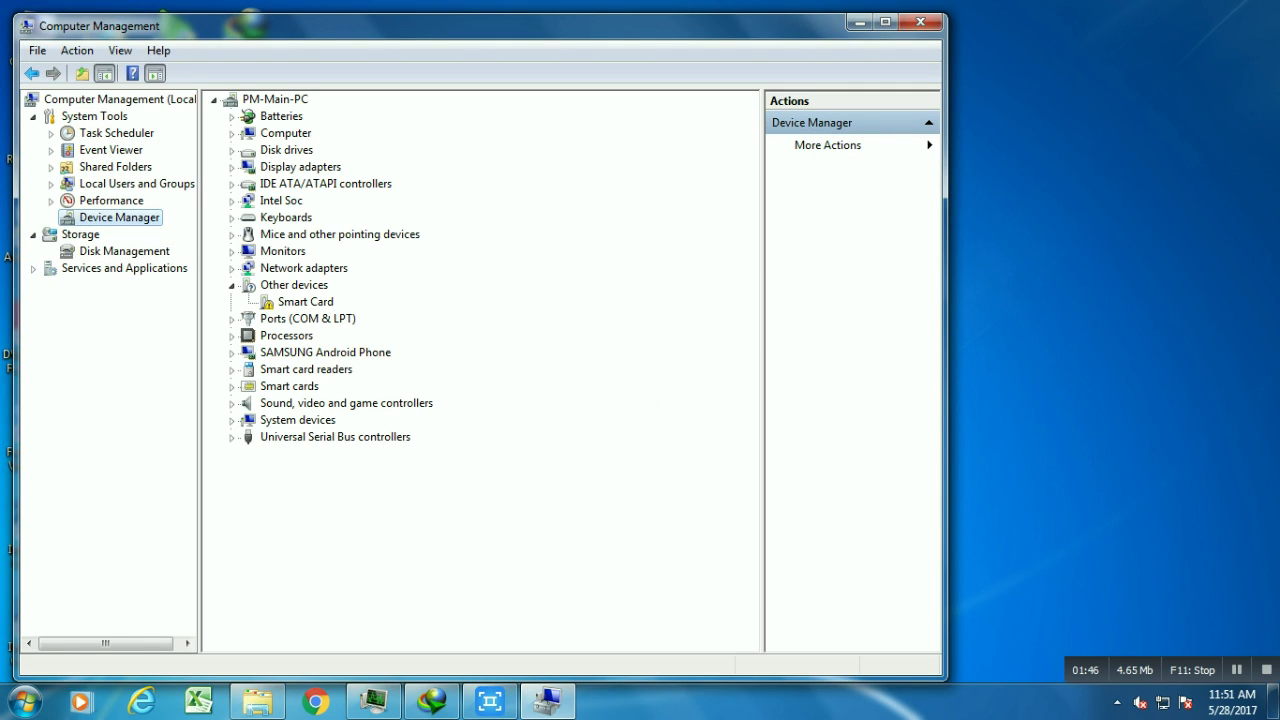
click(231, 352)
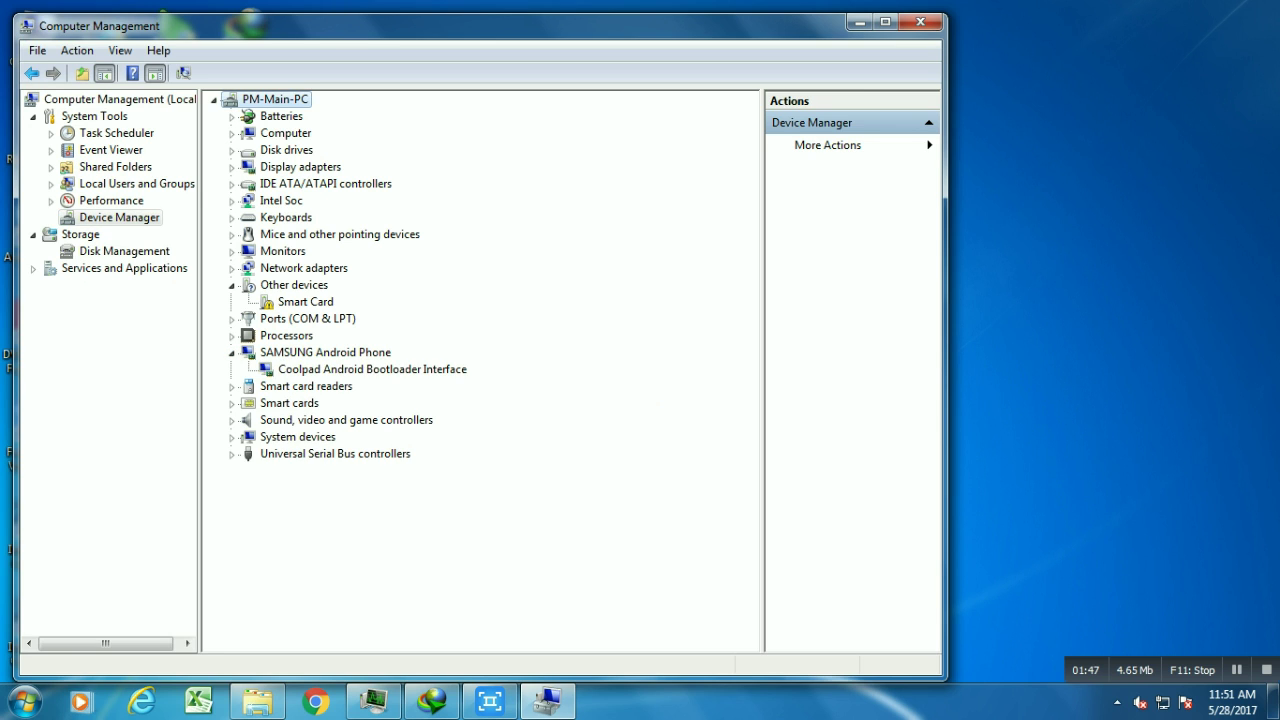
click(360, 369)
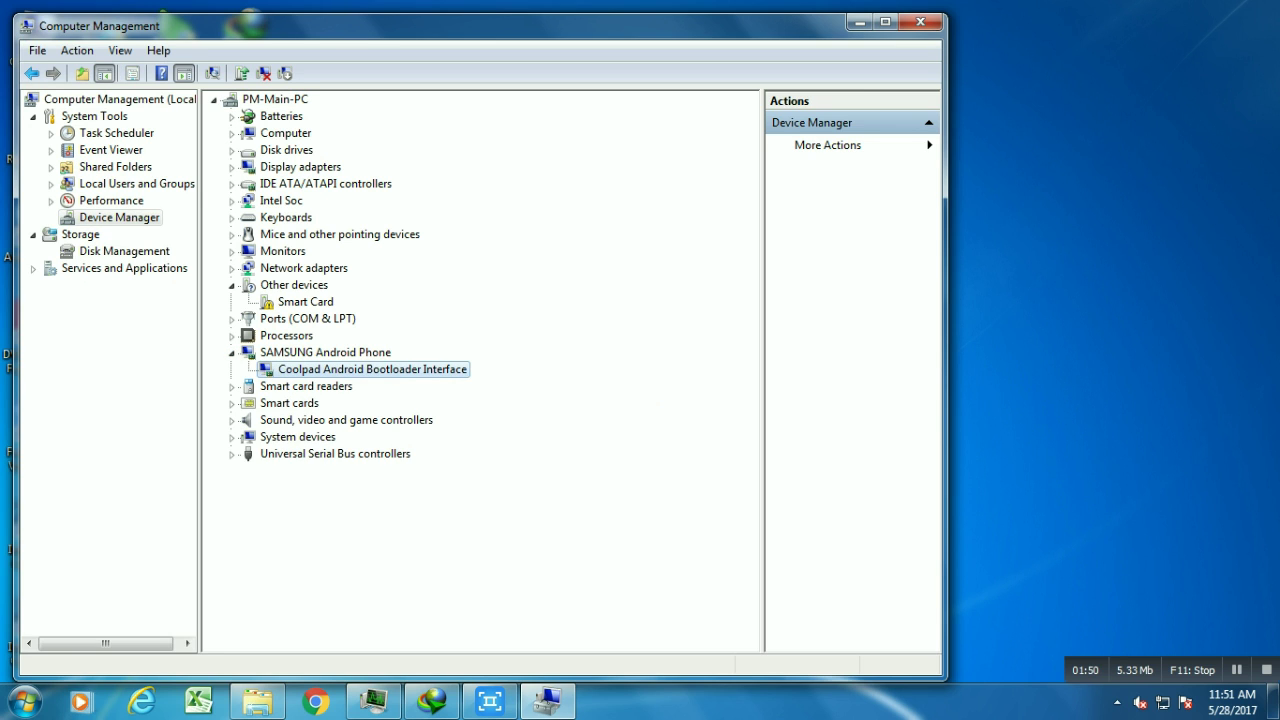
click(860, 21)
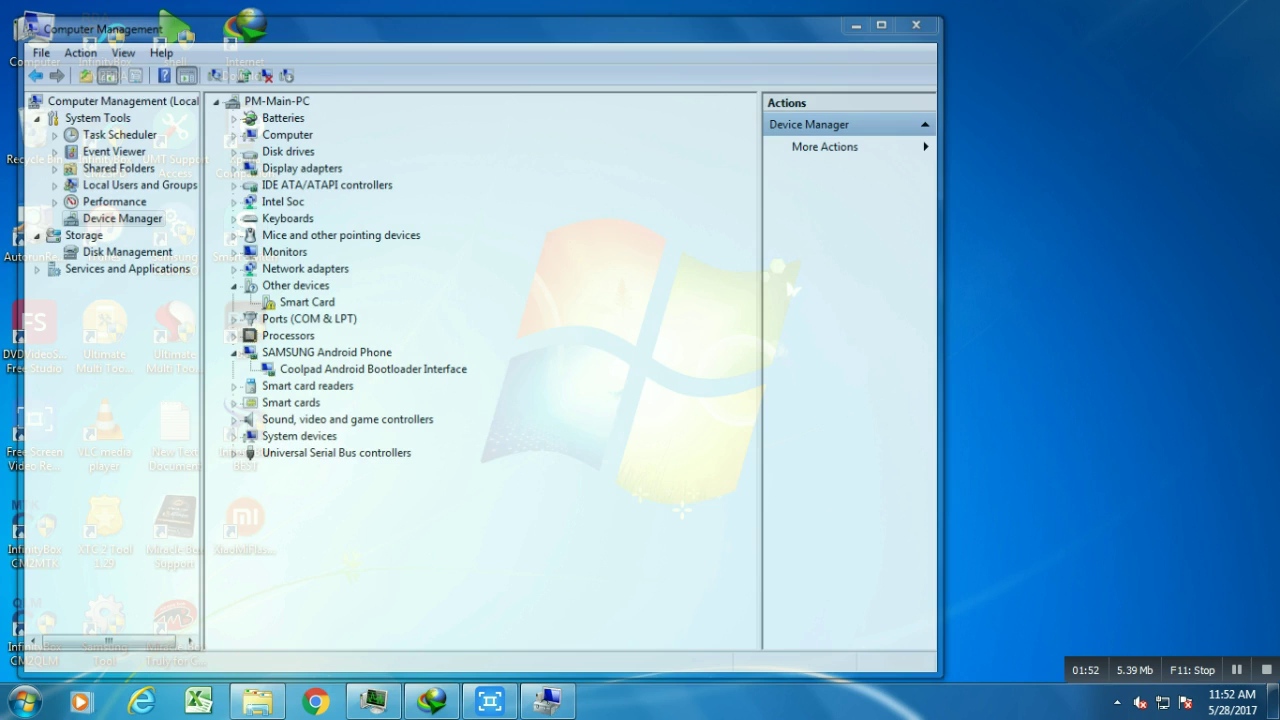
- Restore Explorer and browse the Android (J:) drive into the Tool > MTK folder
click(257, 701)
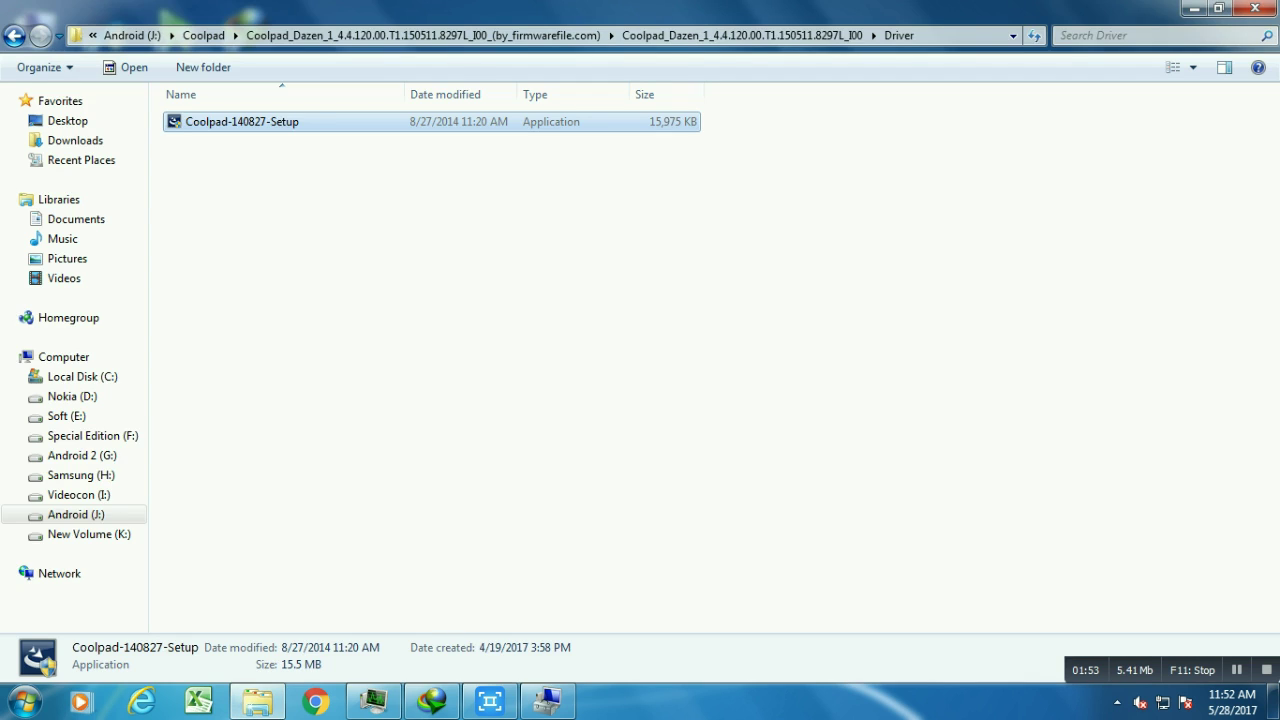
click(75, 514)
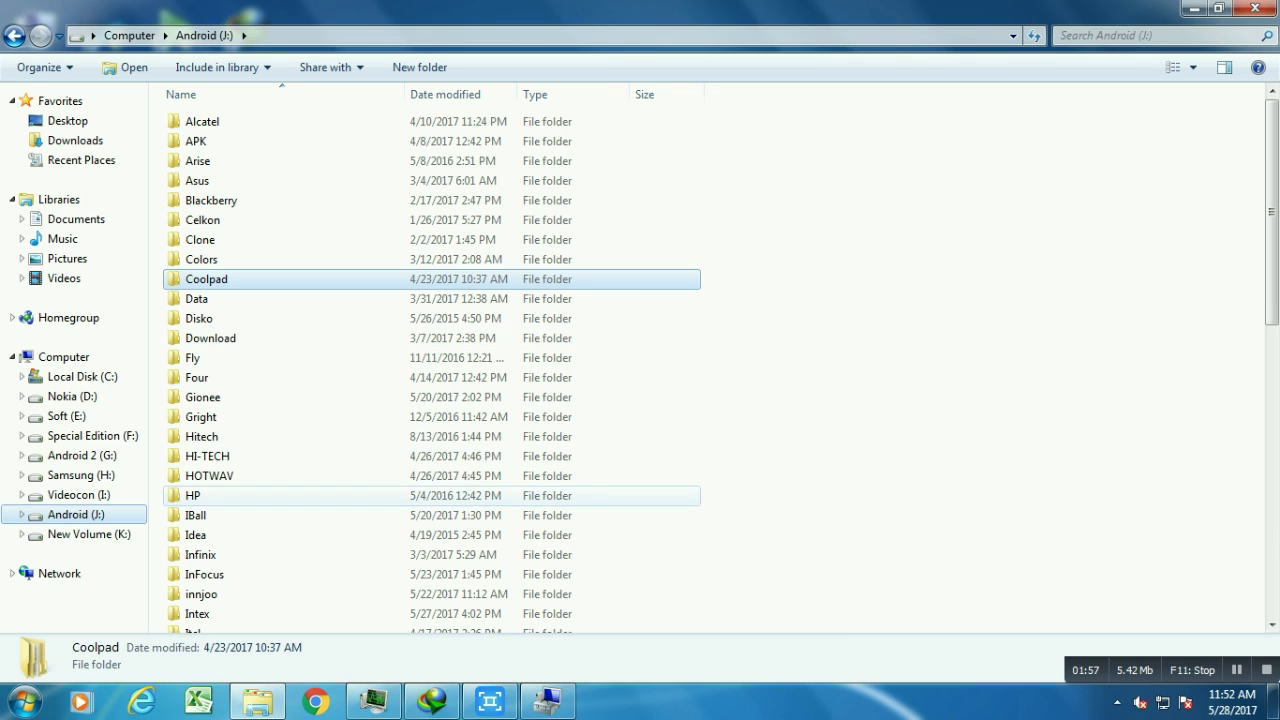
click(195, 534)
scroll(432, 400, down, 11)
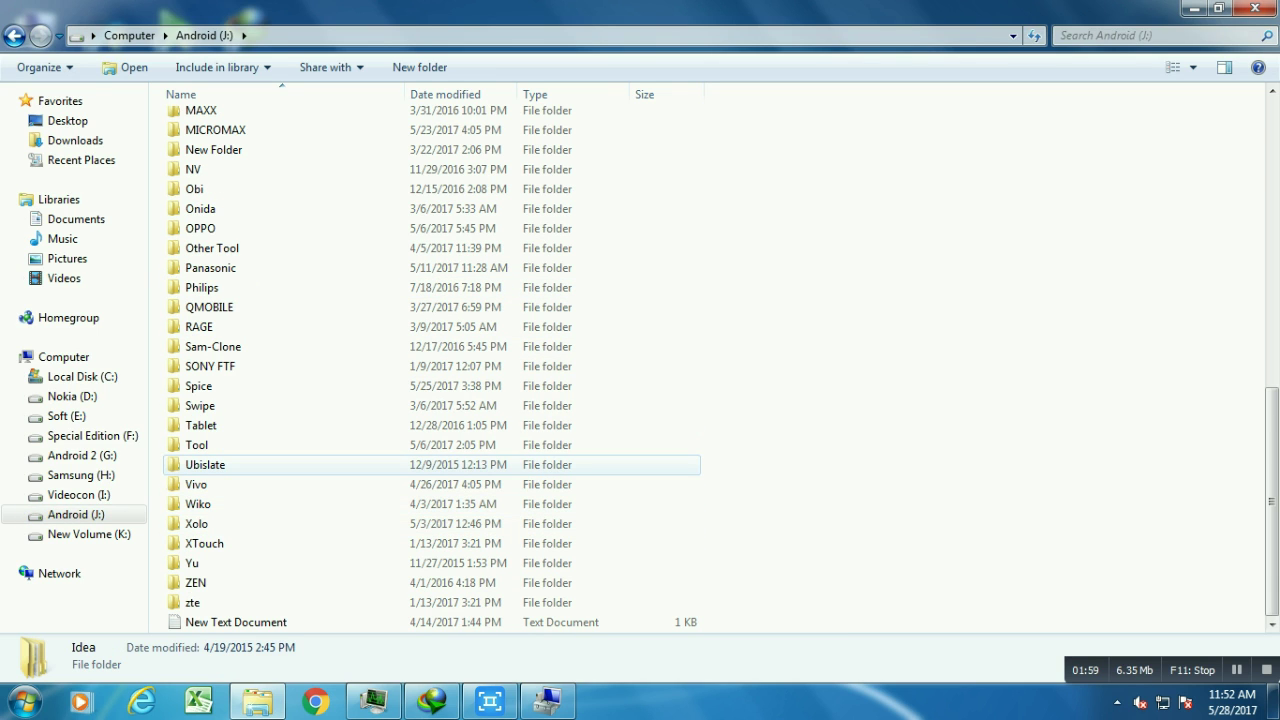
double_click(196, 445)
click(215, 456)
click(194, 357)
click(207, 298)
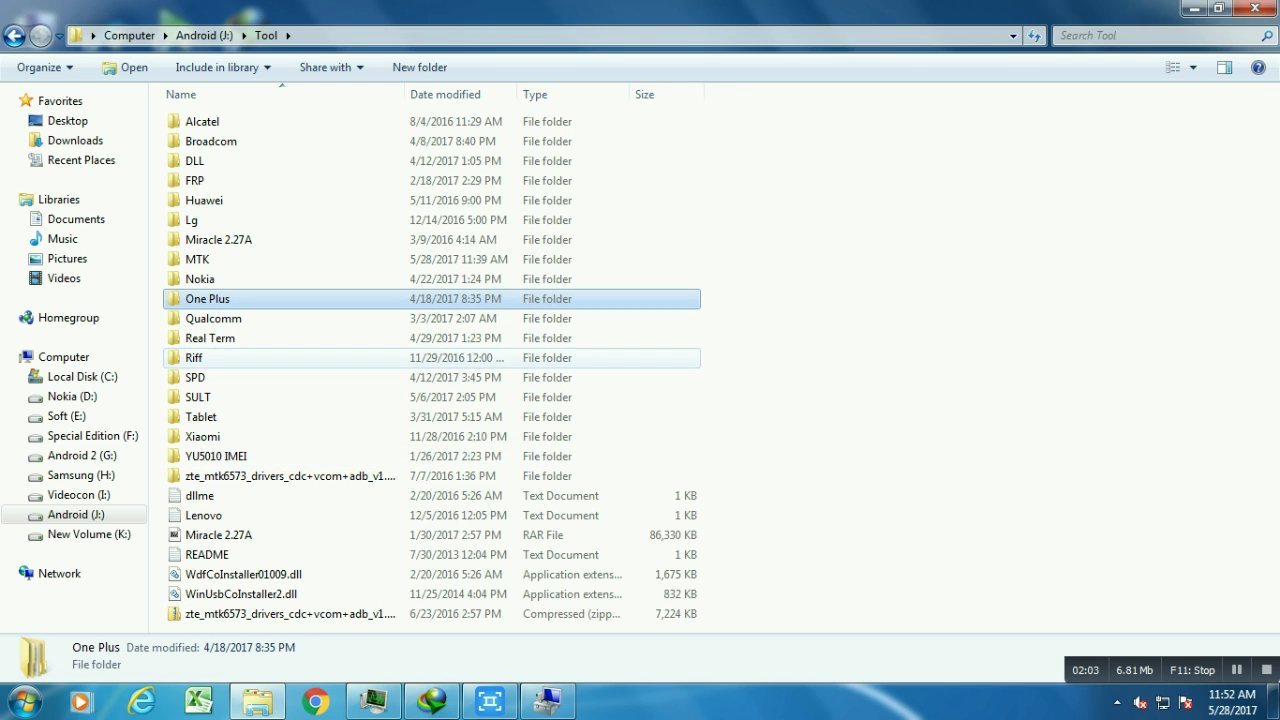
click(197, 259)
double_click(197, 259)
- Open YGDP_Tool_V5.00 > YGDP_Setup_V5.00 > Tool and launch the YGDPC application
click(228, 220)
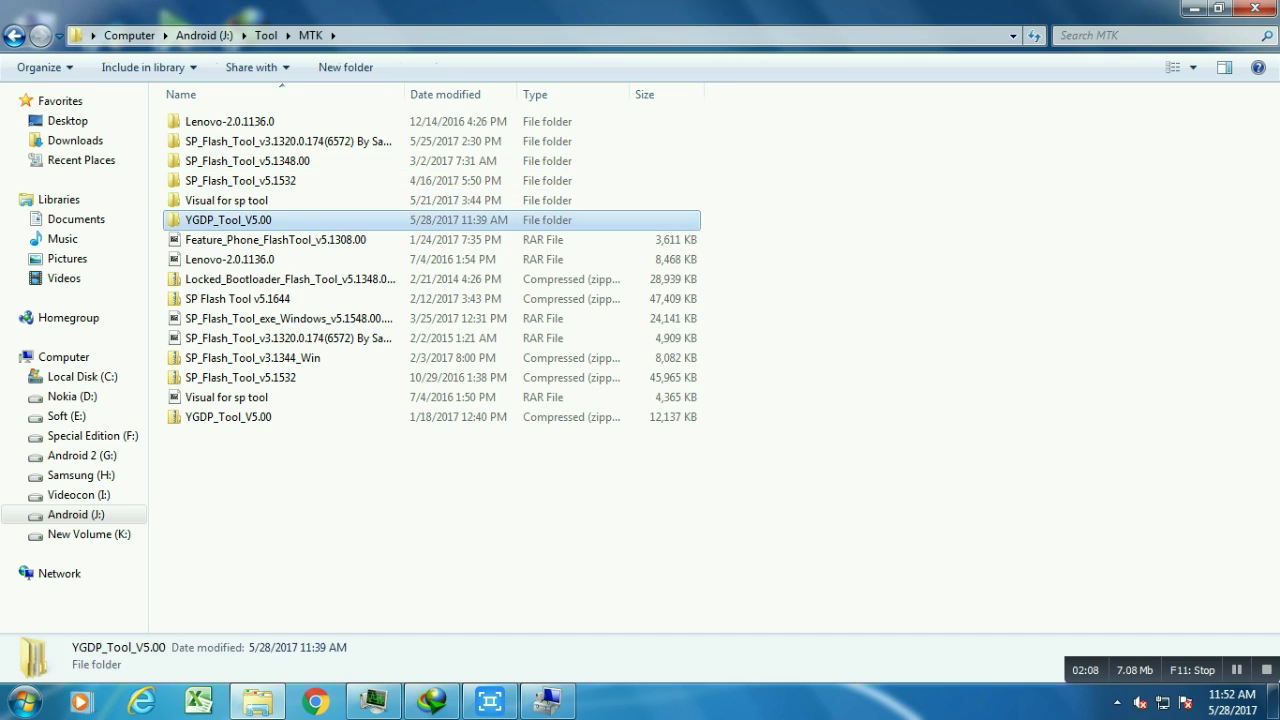
double_click(228, 220)
click(228, 121)
double_click(228, 121)
double_click(196, 121)
click(203, 574)
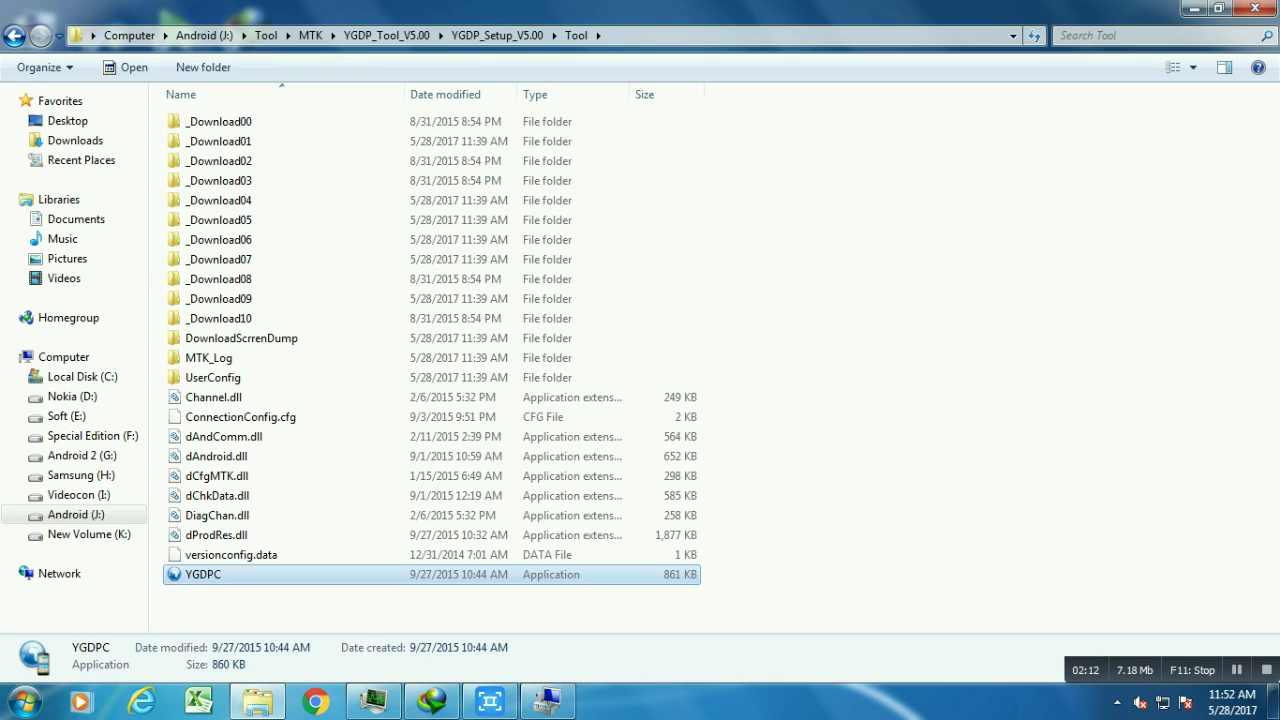
double_click(203, 574)
- Skip the login prompt and choose 4.4.120.00.T1.150511.8297L_I00.def.CPB from the Firmware folder
click(664, 426)
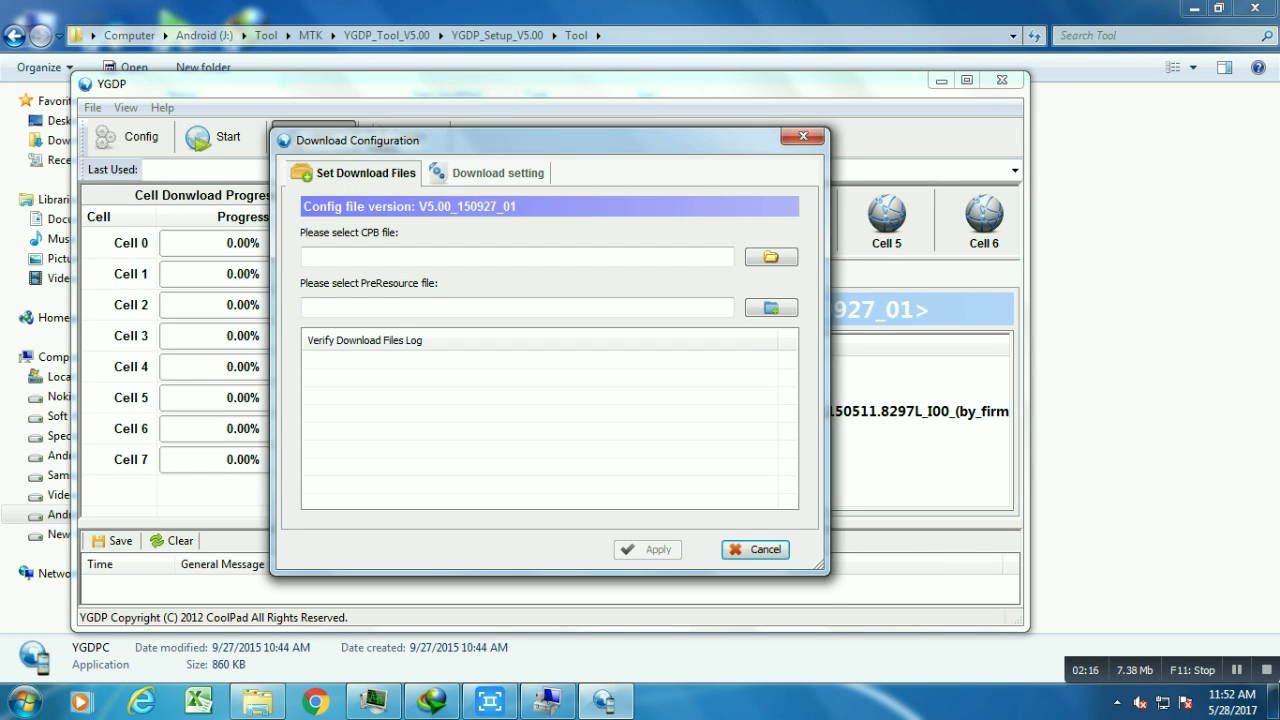
click(771, 257)
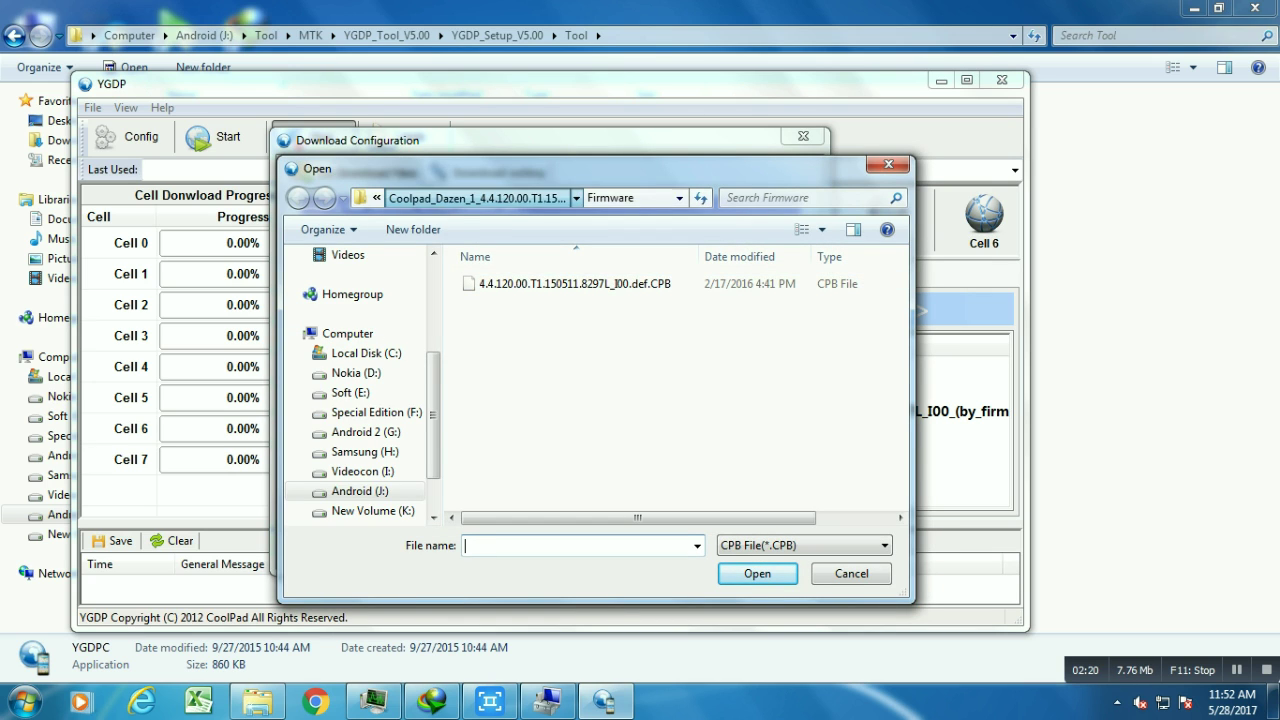
click(477, 197)
click(655, 197)
click(641, 198)
drag(622, 197, 668, 198)
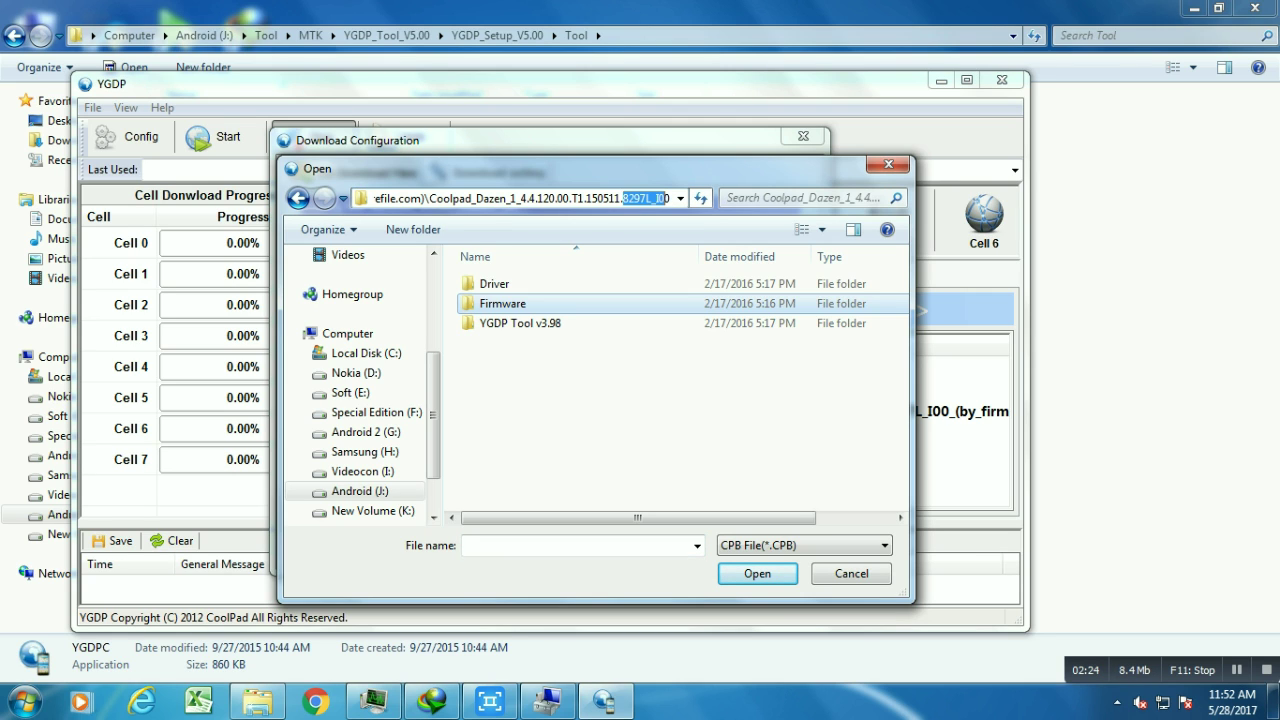
double_click(502, 303)
double_click(560, 283)
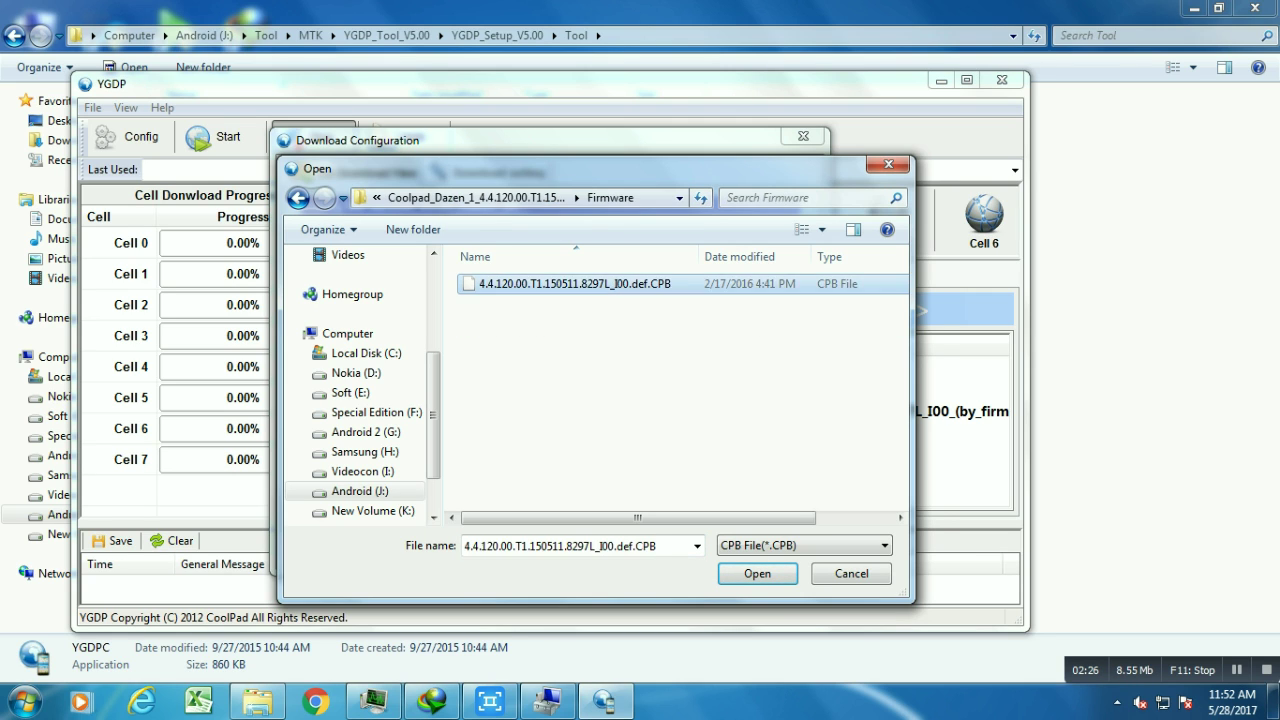